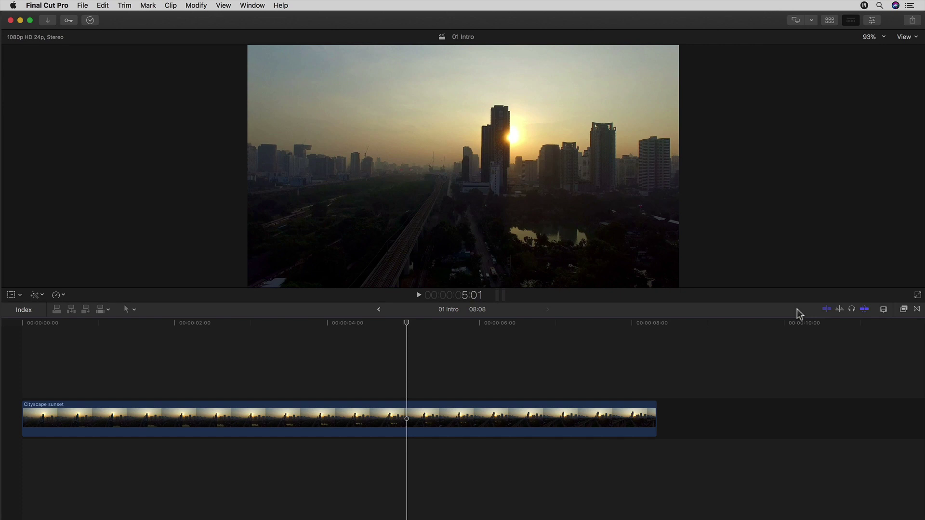
# Switch to the browser and install mFlare from the mInstaller app.
pyautogui.press('super+Tab')
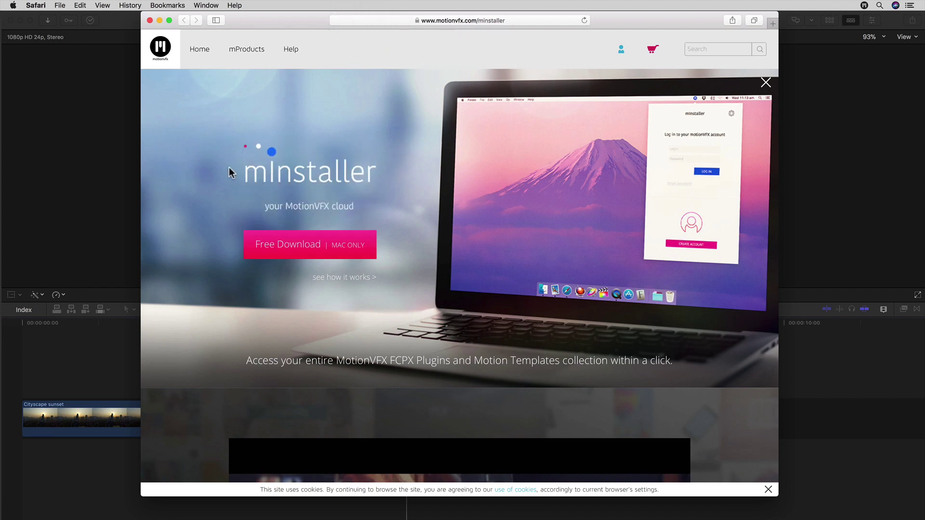
pyautogui.click(864, 5)
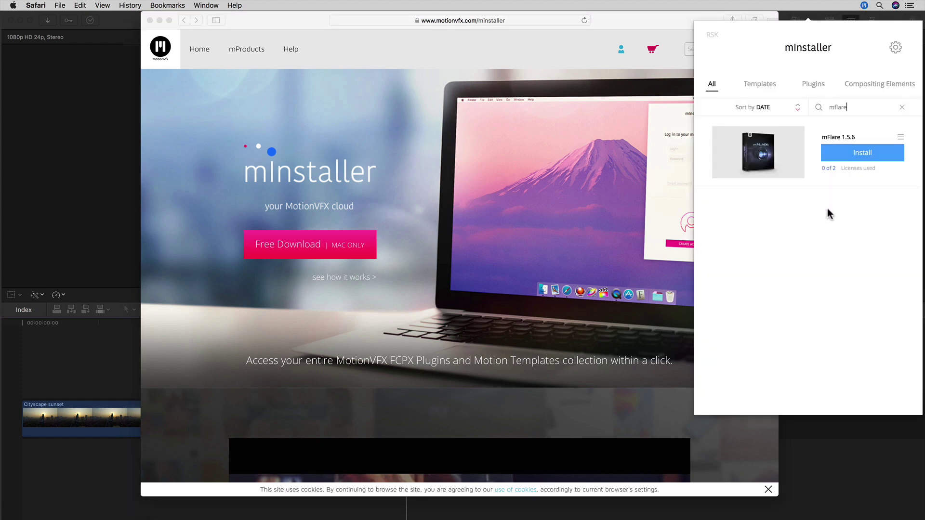
pyautogui.click(862, 153)
pyautogui.click(803, 198)
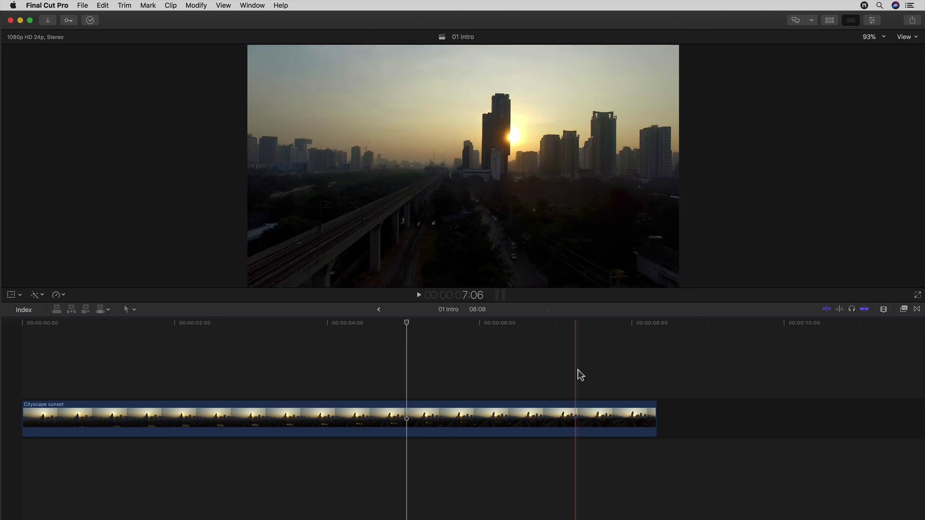
# Play part of the Cityscape sunset clip, then show the mFlare 2 category in a widened Effects browser.
pyautogui.press('space')
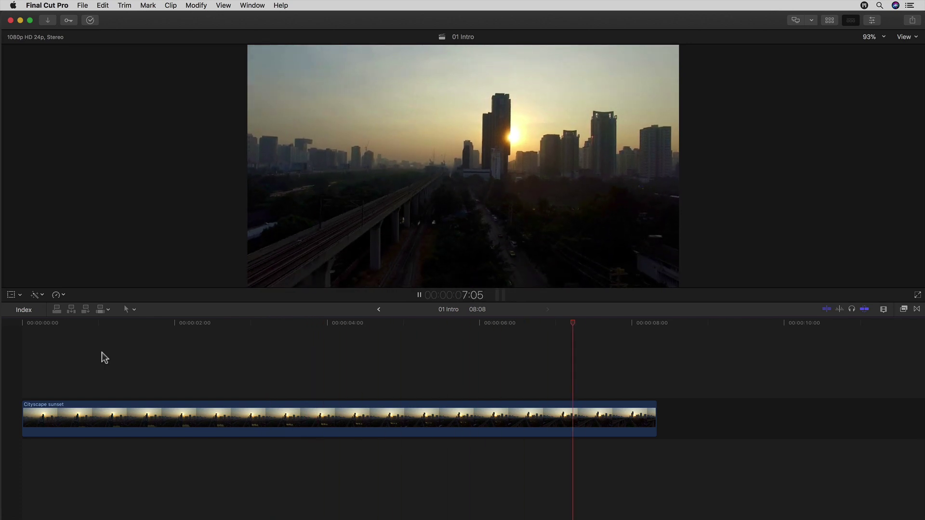
pyautogui.press('space')
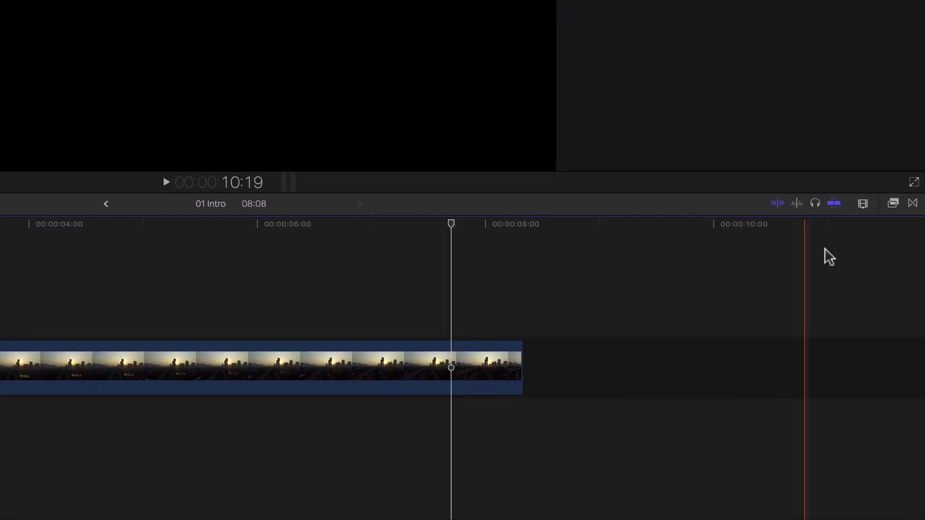
pyautogui.click(894, 212)
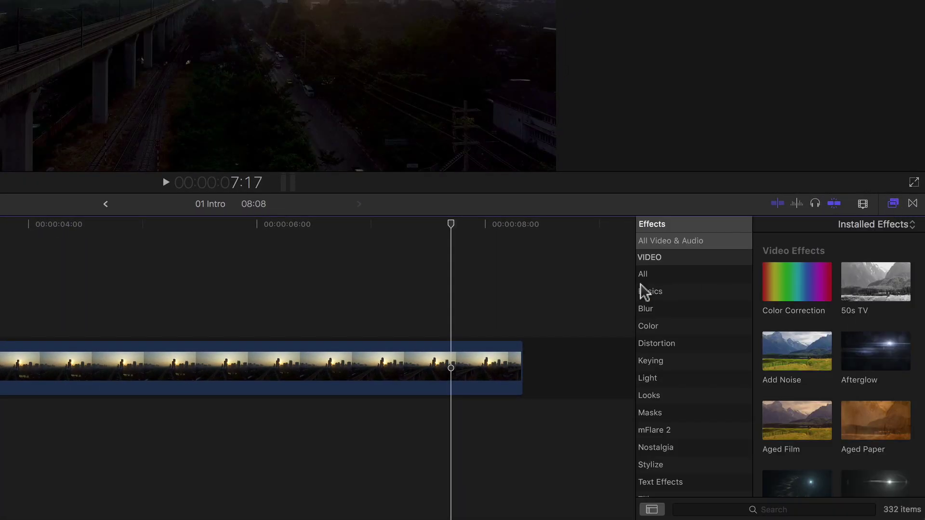
pyautogui.moveTo(637, 285); pyautogui.dragTo(522, 289)
pyautogui.scroll(-2, 578, 329)
pyautogui.scroll(-1, 577, 329)
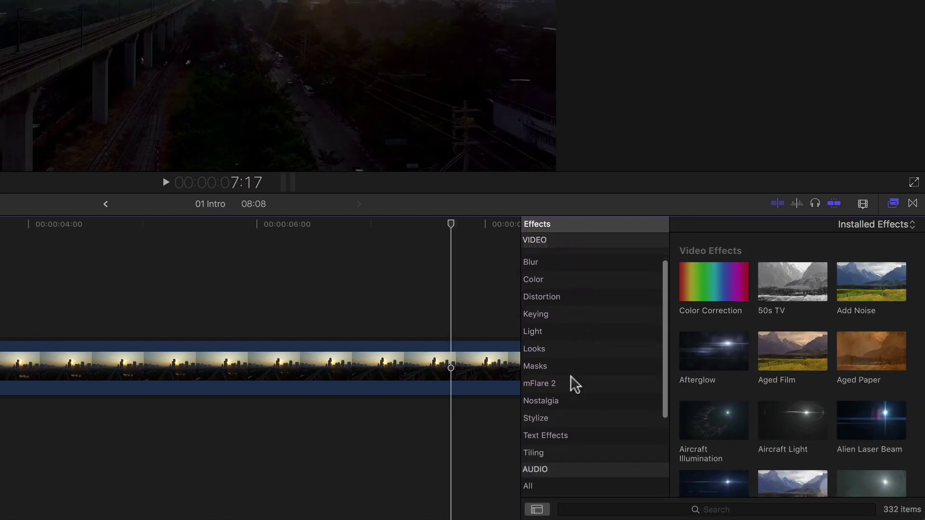
pyautogui.click(541, 384)
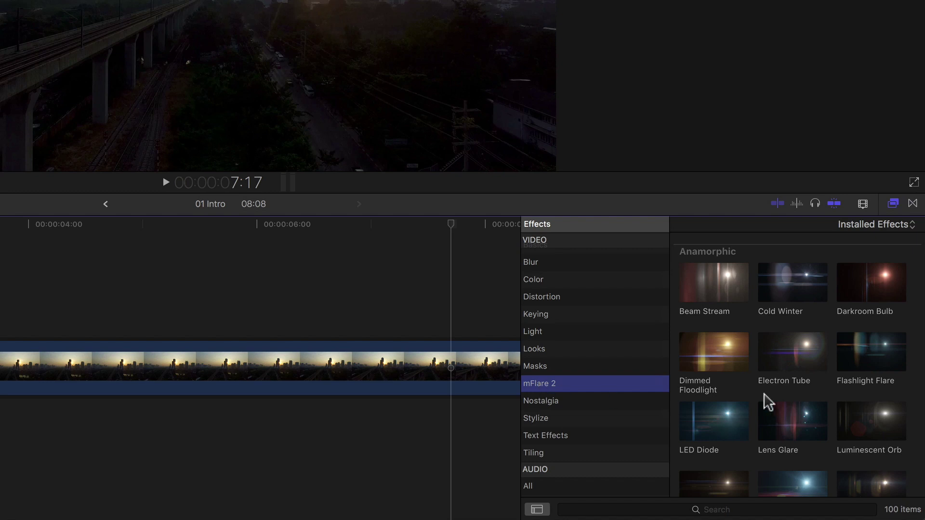
# Look through the mFlare 2 presets and preview Planetary System, Cloudless Dusk and Electron Tube on the clip.
pyautogui.scroll(-2, 770, 395)
pyautogui.scroll(-10, 770, 395)
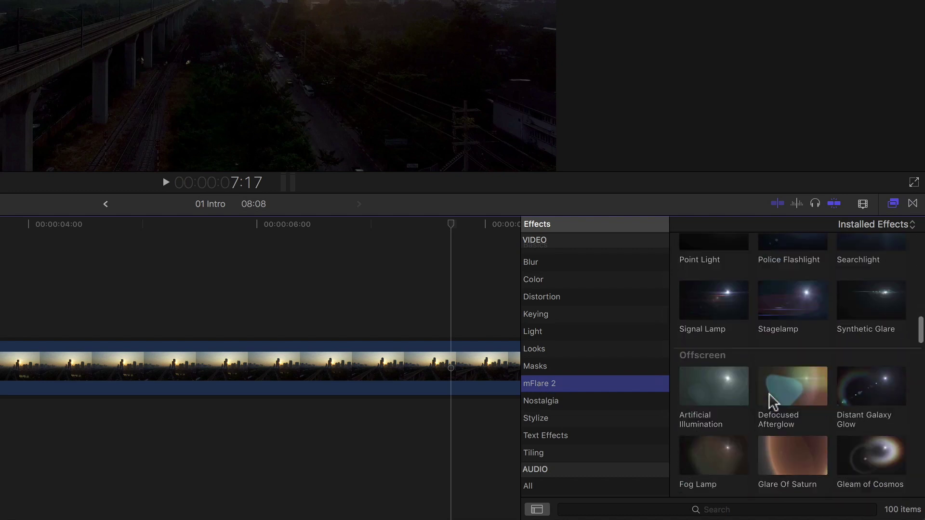
pyautogui.scroll(-3, 771, 402)
pyautogui.scroll(15, 771, 402)
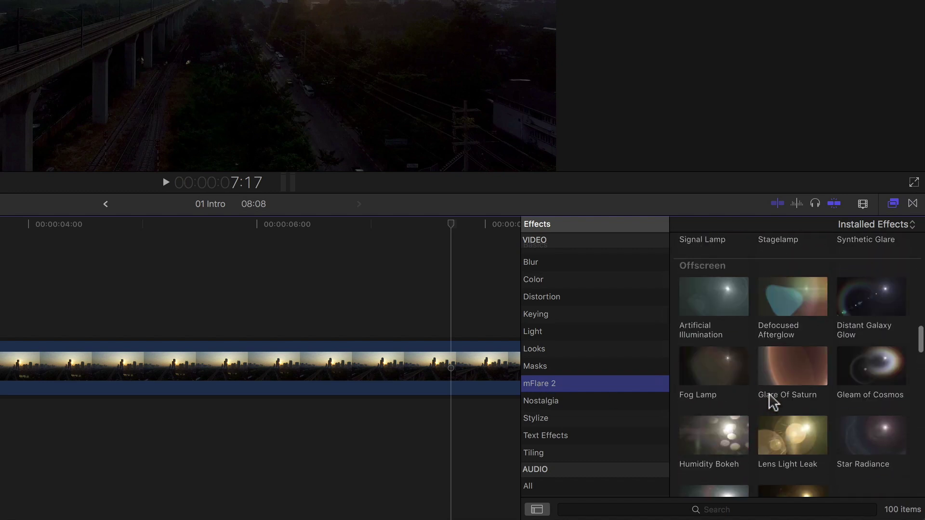
pyautogui.scroll(-8, 771, 401)
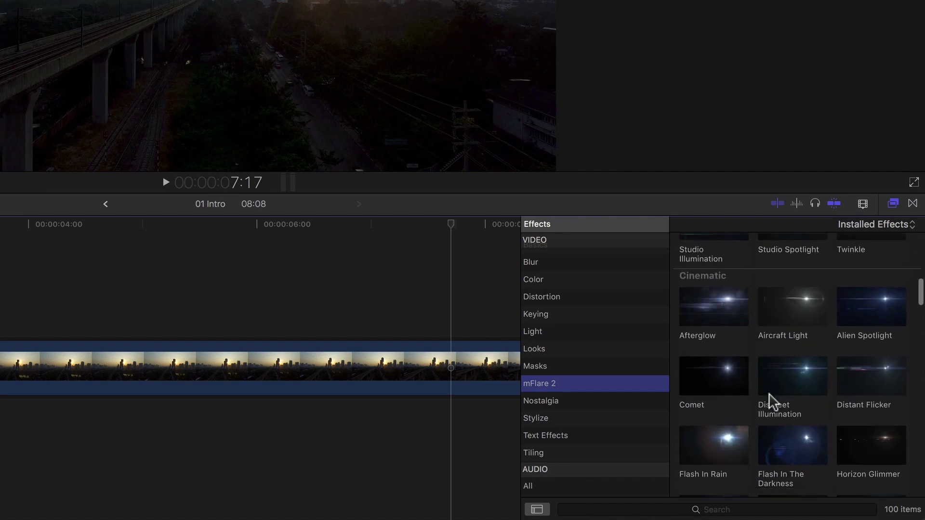
pyautogui.scroll(-5, 771, 402)
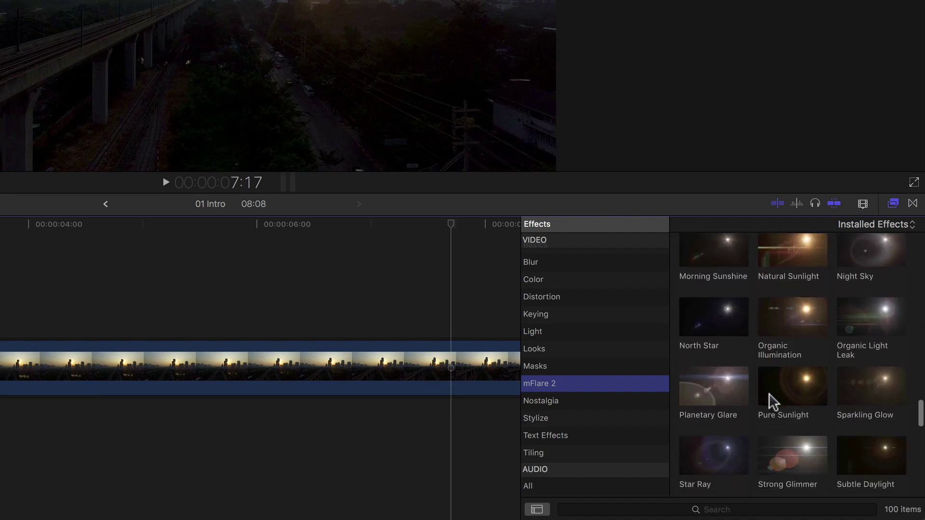
pyautogui.scroll(-4, 773, 402)
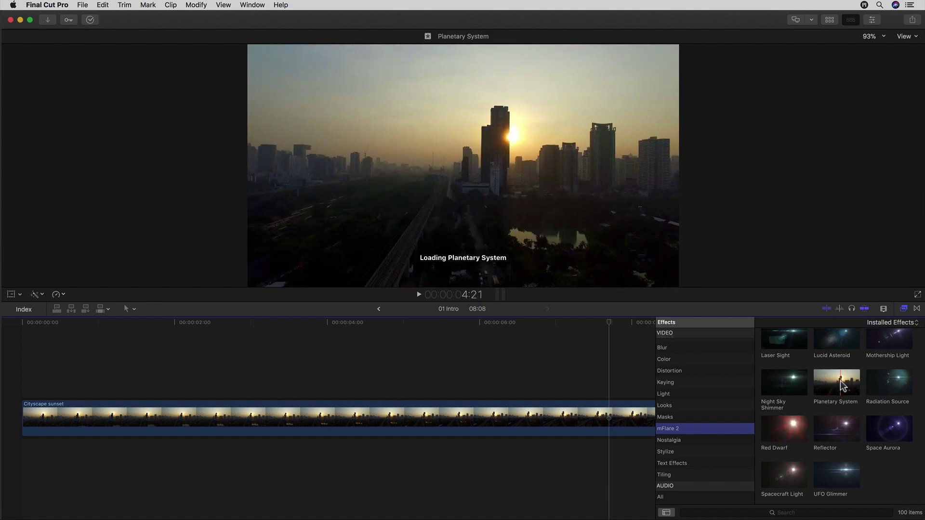
pyautogui.scroll(-5, 838, 385)
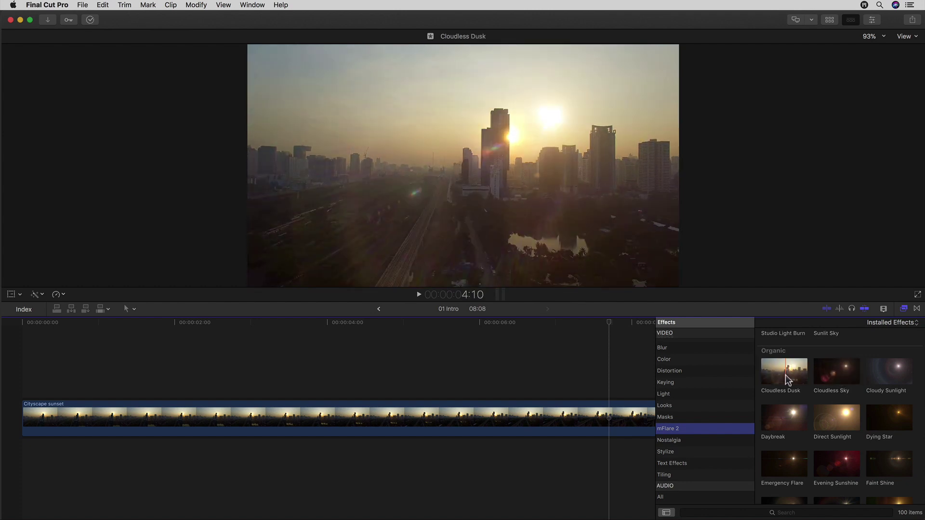
pyautogui.scroll(4, 787, 379)
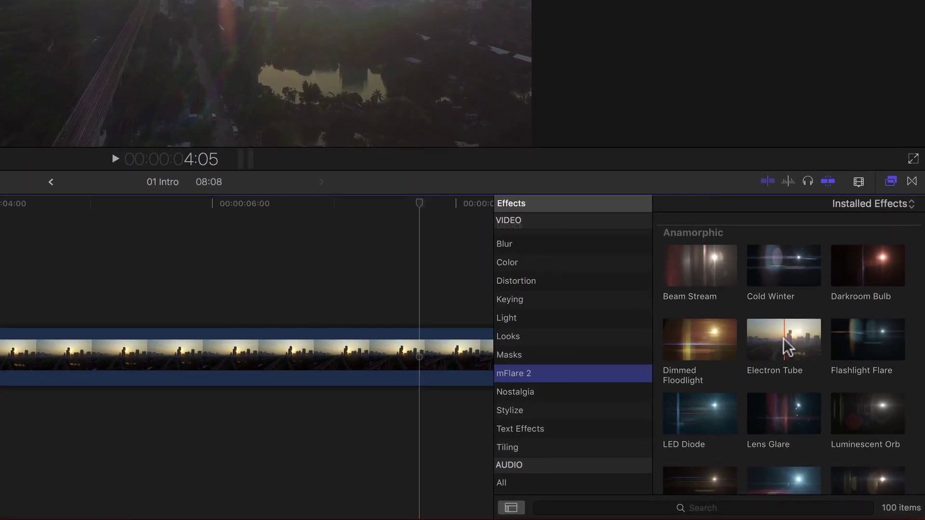
# Filter the mFlare 2 effects by "sun" and look through the matching presets.
pyautogui.click(708, 507)
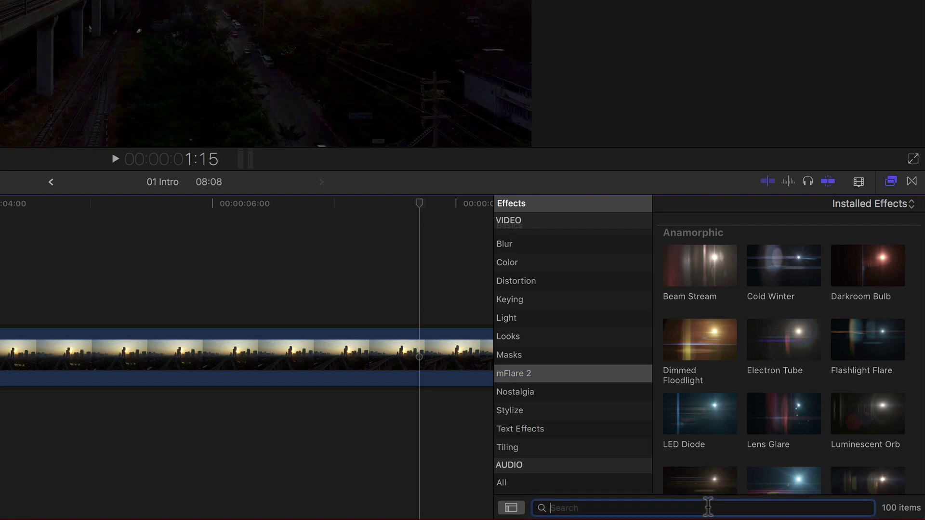
pyautogui.write('sun')
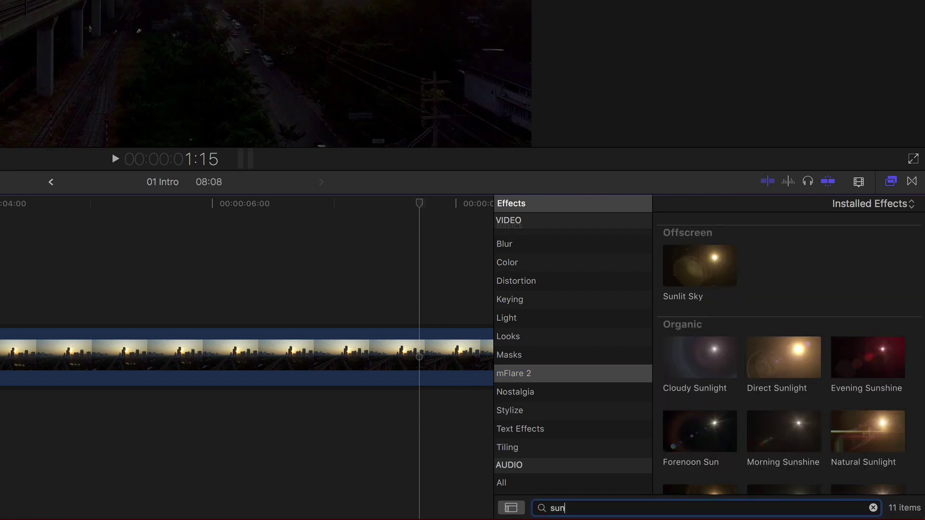
pyautogui.scroll(-3, 792, 289)
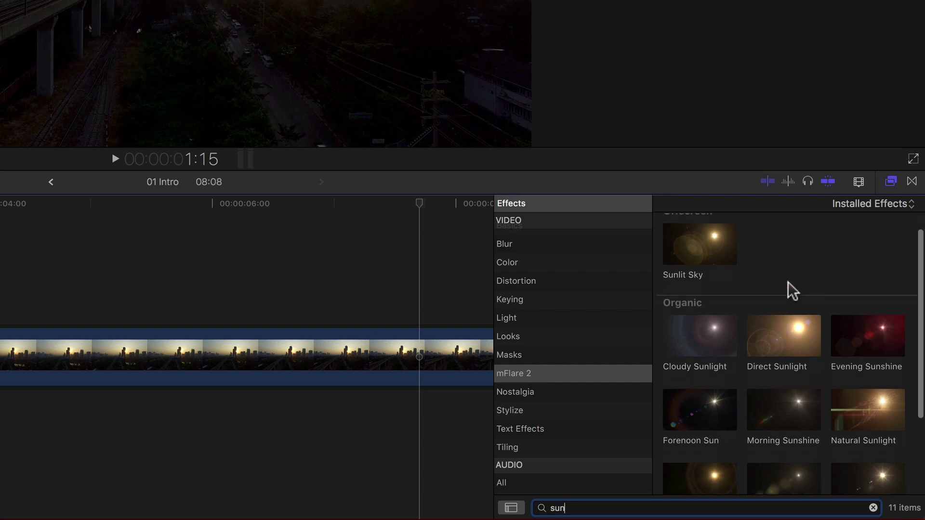
pyautogui.scroll(-2, 792, 291)
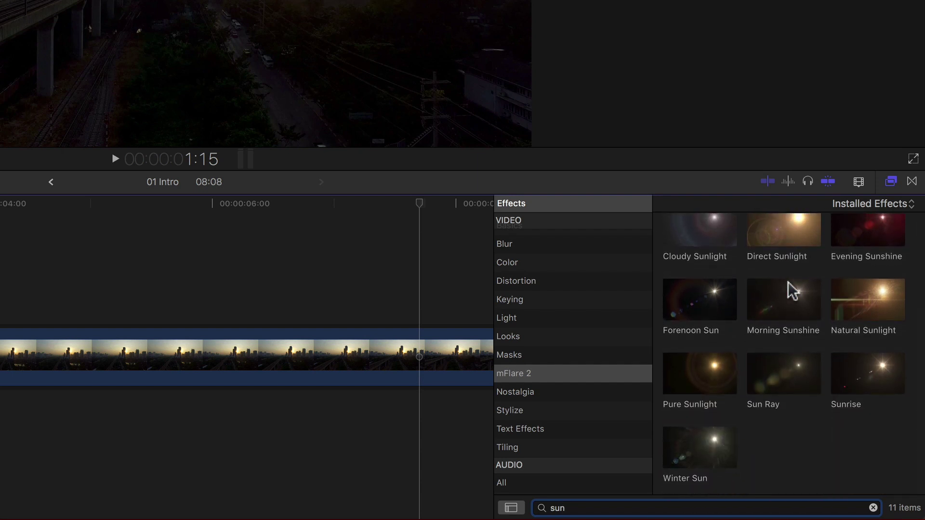
pyautogui.scroll(2, 792, 292)
pyautogui.scroll(3, 792, 292)
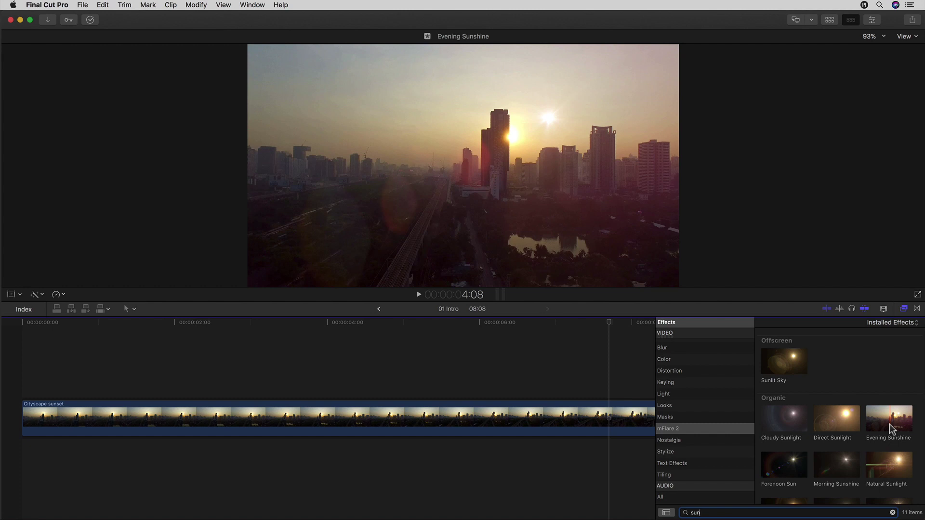
# Apply the Evening Sunshine effect to the Cityscape sunset clip and place the playhead at 4:19.
pyautogui.click(578, 427)
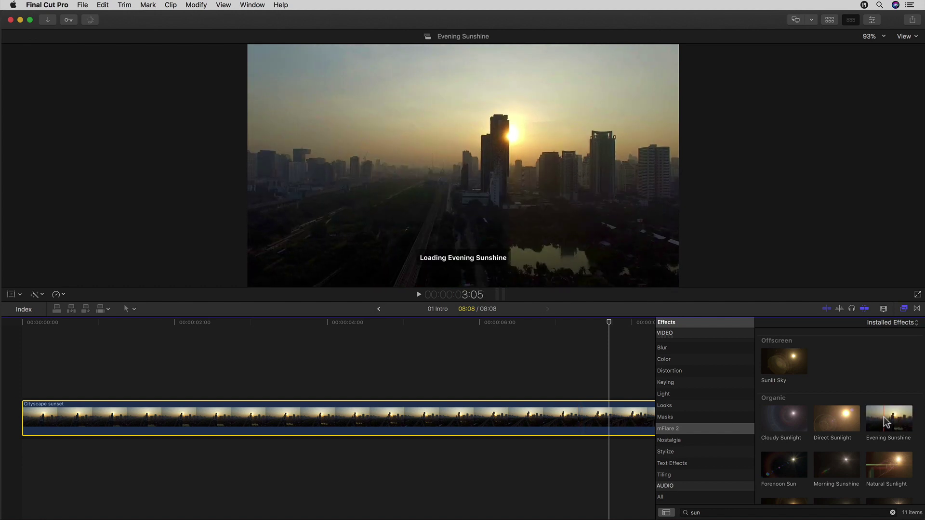
pyautogui.moveTo(892, 423); pyautogui.dragTo(552, 429)
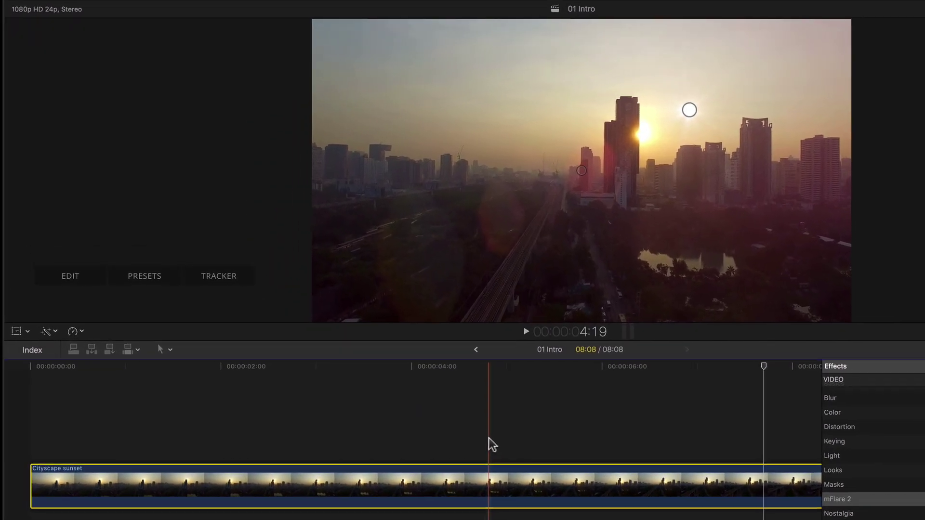
pyautogui.click(489, 438)
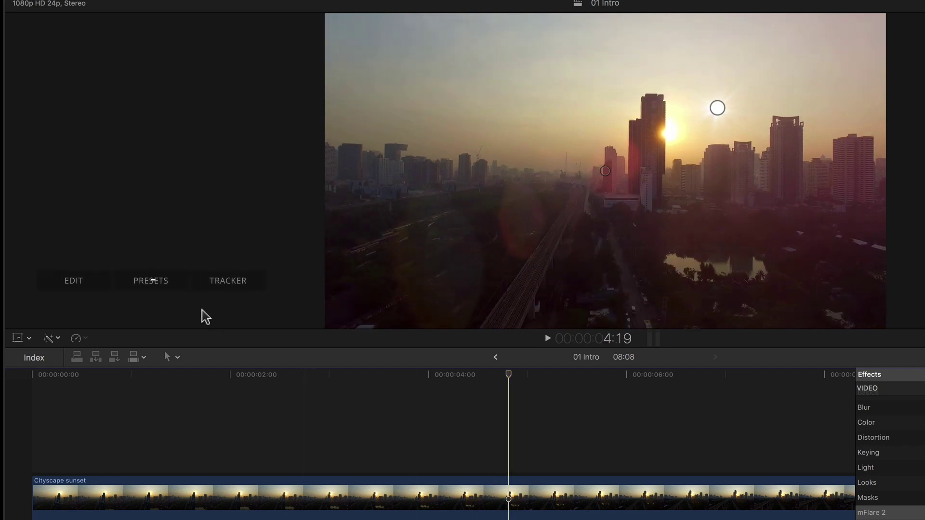
# Enlarge the viewer, and reposition the flare's pivot near the tall tower's base and its light source above the tower.
pyautogui.moveTo(231, 334); pyautogui.dragTo(240, 393)
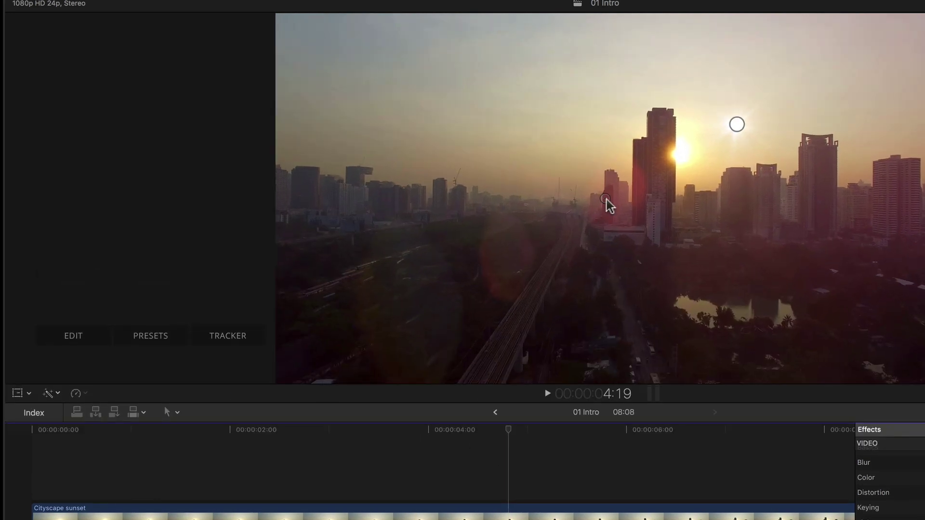
pyautogui.moveTo(605, 200); pyautogui.dragTo(580, 239)
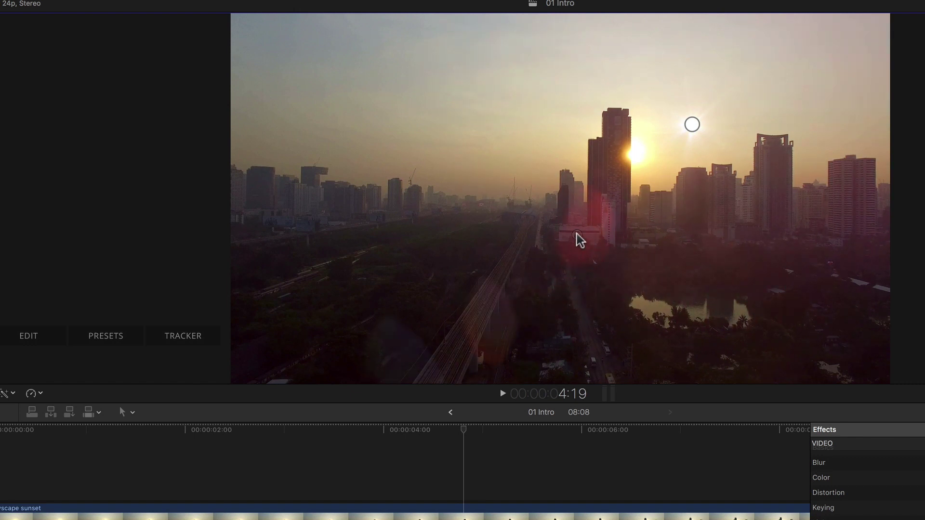
pyautogui.moveTo(704, 174)
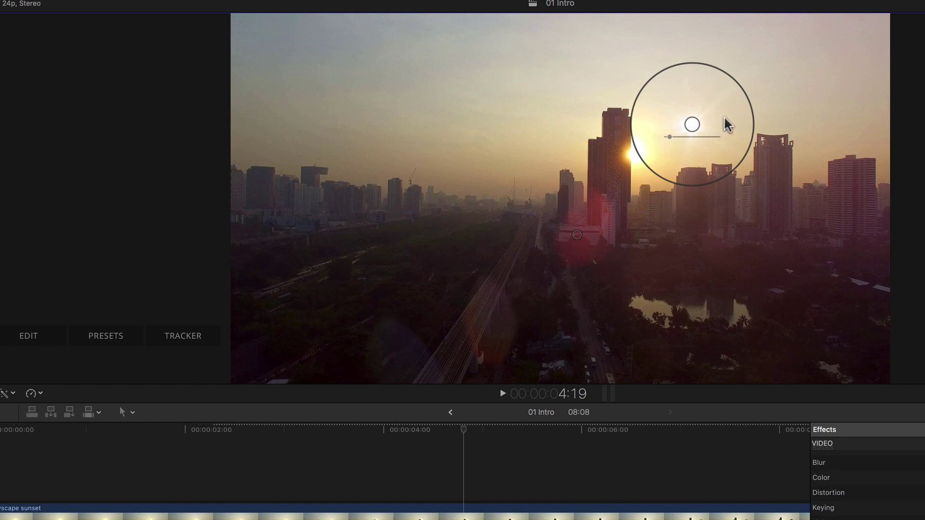
pyautogui.moveTo(694, 129); pyautogui.dragTo(682, 107)
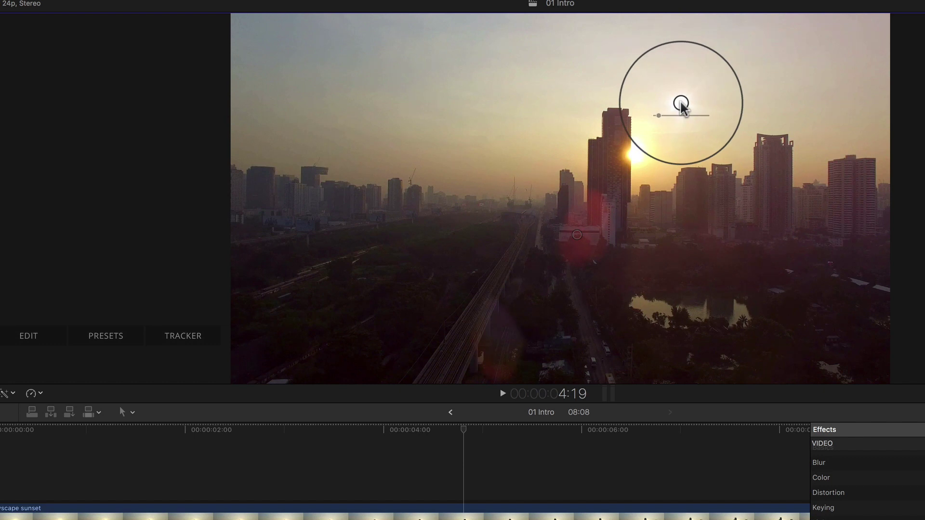
pyautogui.moveTo(682, 107)
pyautogui.mouseDown()
pyautogui.moveTo(680, 337)
pyautogui.moveTo(678, 104)
pyautogui.mouseUp()
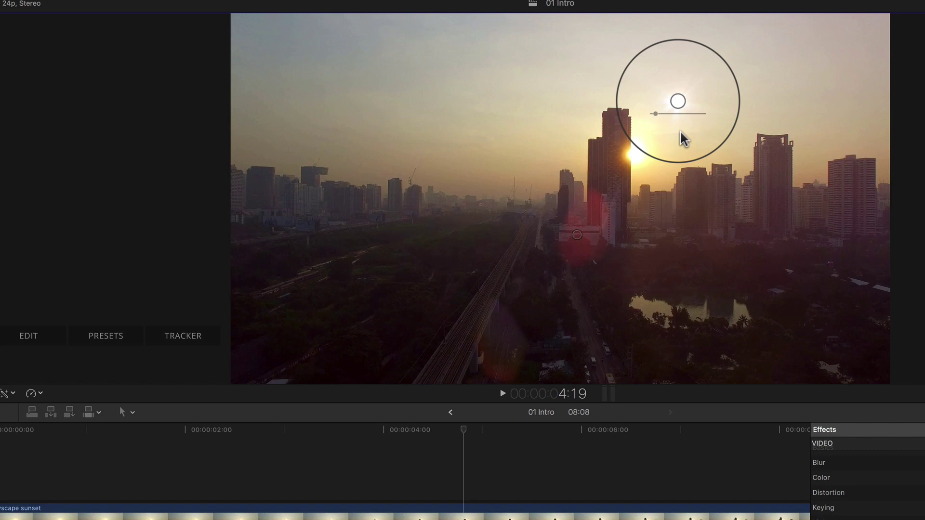
# Enlarge the flare to a global size of about 117 and adjust its brightness to about 116 using its on-screen controls.
pyautogui.moveTo(737, 120); pyautogui.dragTo(721, 140)
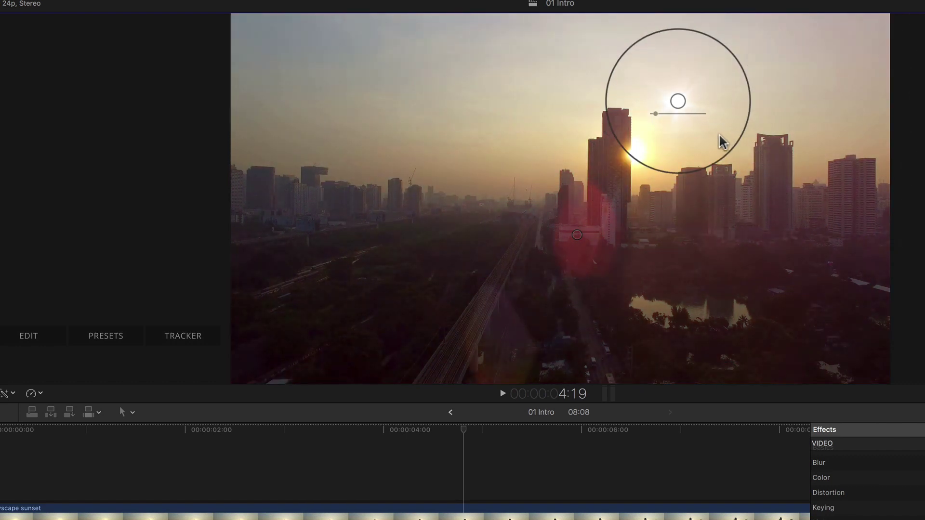
pyautogui.moveTo(657, 113)
pyautogui.mouseDown()
pyautogui.moveTo(695, 114)
pyautogui.moveTo(657, 115)
pyautogui.mouseUp()
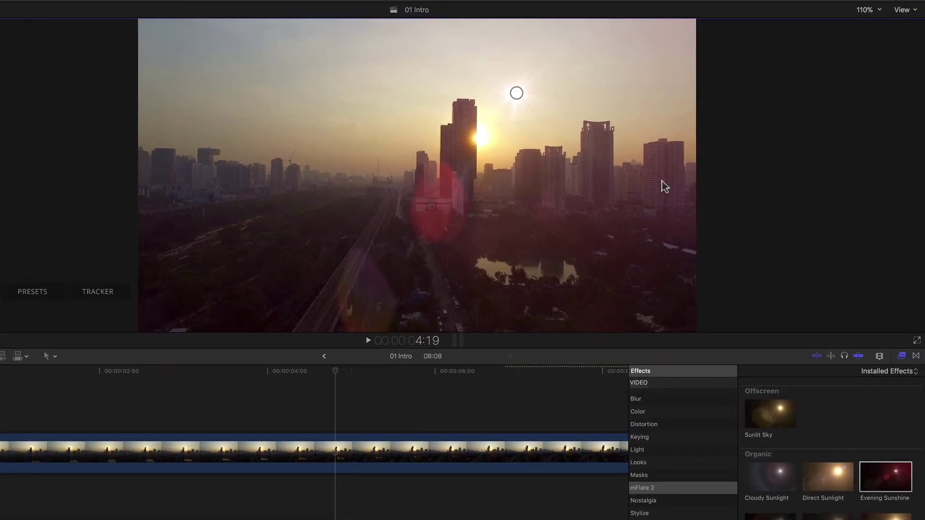
# Hide the Effects browser and show the Evening Sunshine parameters in a full-height inspector.
pyautogui.press('super+5')
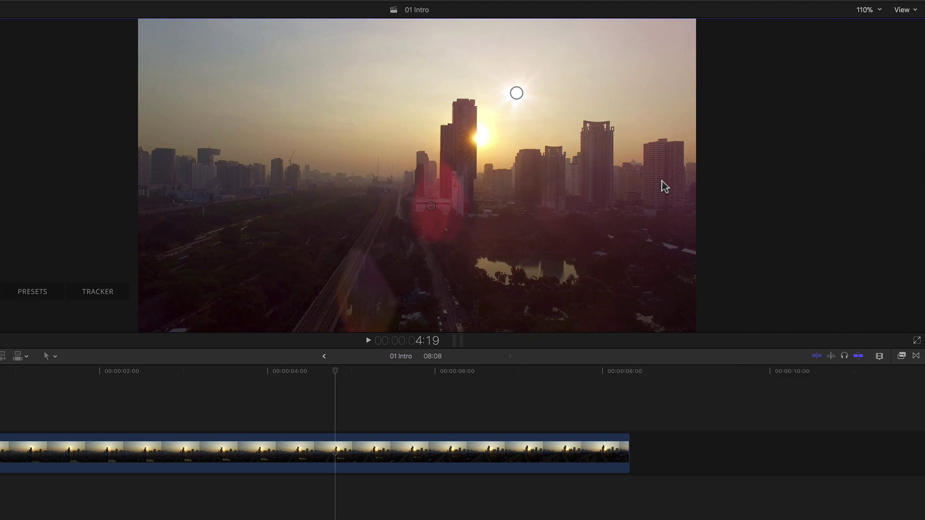
pyautogui.press('super+4')
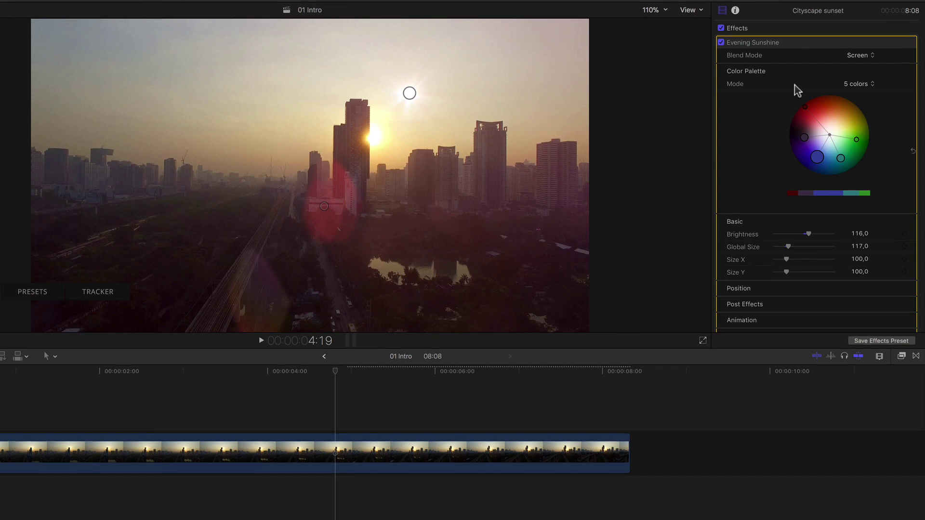
pyautogui.doubleClick(781, 19)
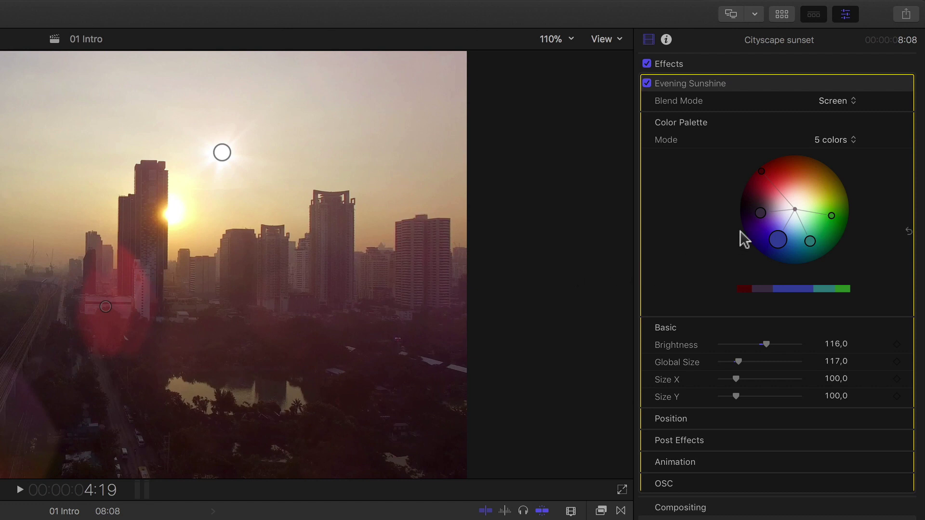
# Set the Evening Sunshine color palette mode to 3 colors.
pyautogui.click(761, 214)
pyautogui.click(851, 139)
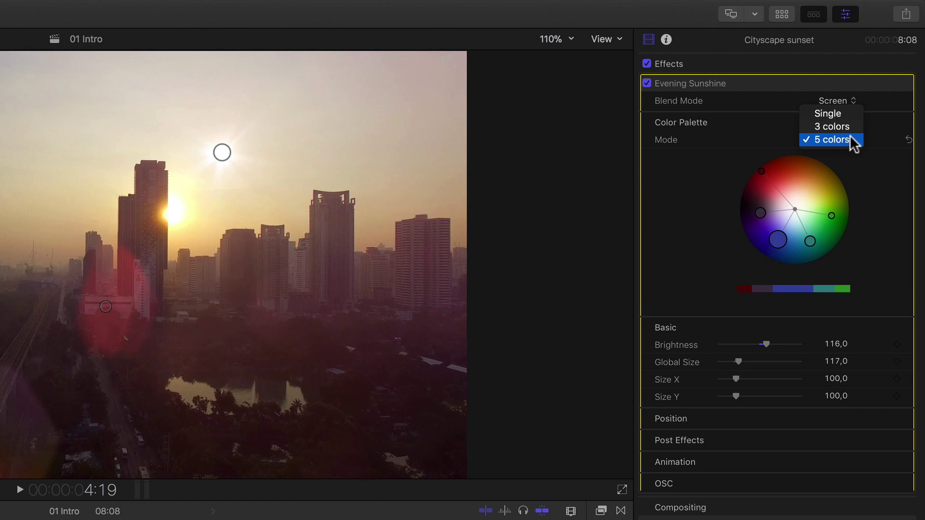
pyautogui.click(850, 129)
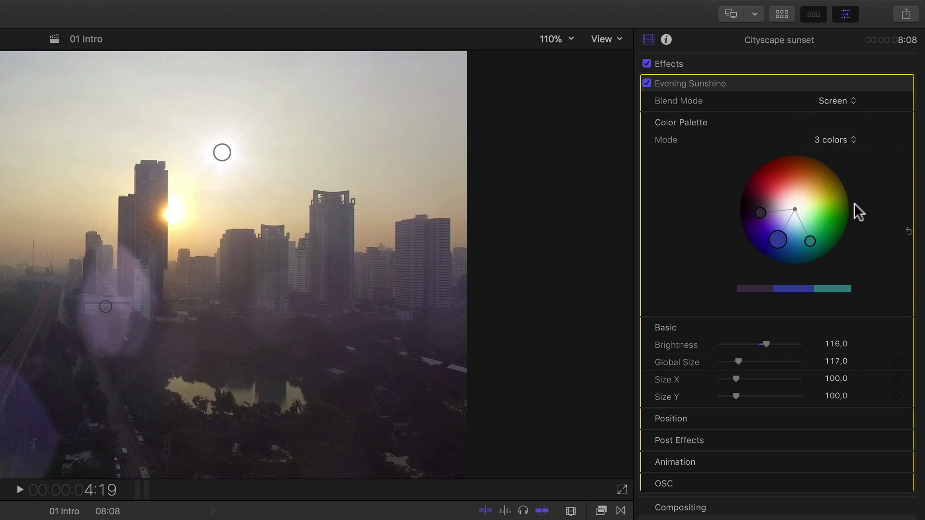
# Set the Evening Sunshine palette mode to 5 colors and try different main and secondary color positions on the wheel.
pyautogui.click(846, 139)
pyautogui.click(830, 152)
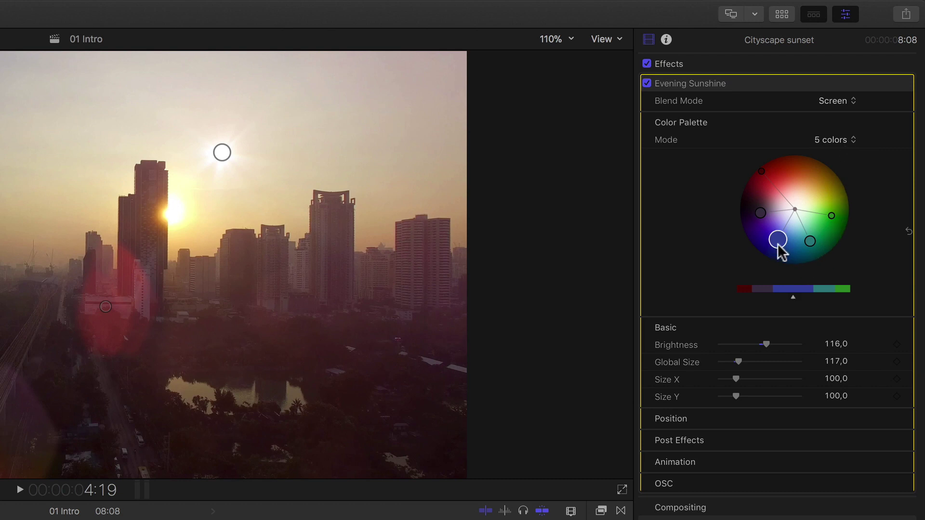
pyautogui.moveTo(777, 244); pyautogui.dragTo(792, 200)
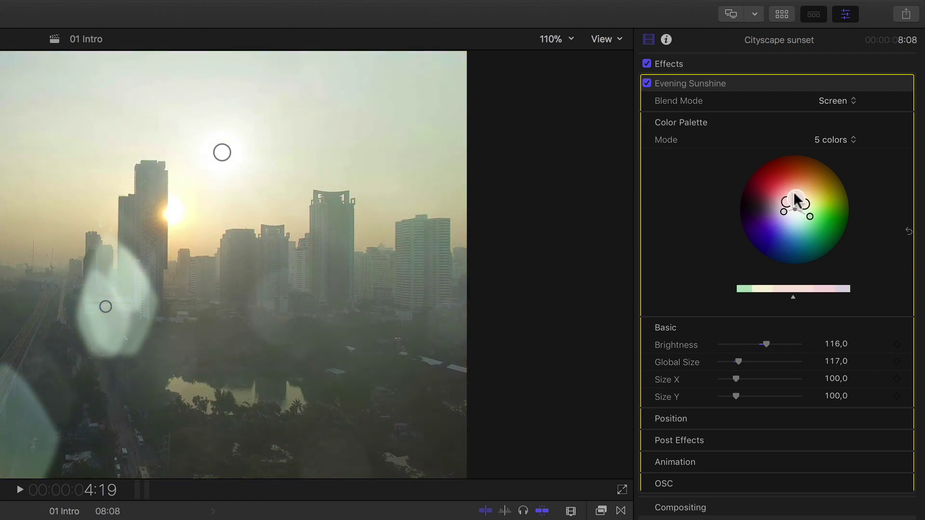
pyautogui.moveTo(795, 200)
pyautogui.mouseDown()
pyautogui.moveTo(787, 171)
pyautogui.moveTo(845, 205)
pyautogui.moveTo(820, 233)
pyautogui.moveTo(827, 226)
pyautogui.mouseUp()
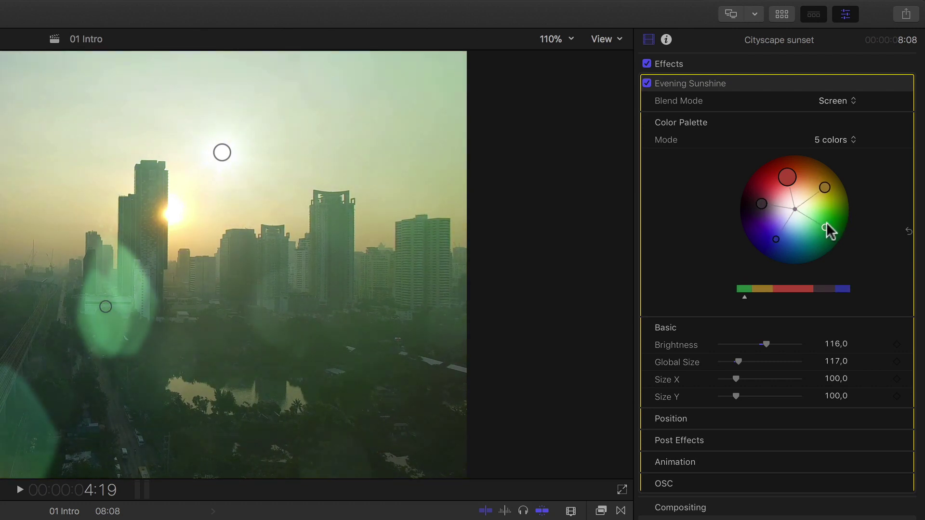
pyautogui.moveTo(789, 180)
pyautogui.mouseDown()
pyautogui.moveTo(801, 205)
pyautogui.moveTo(800, 178)
pyautogui.moveTo(797, 203)
pyautogui.moveTo(797, 181)
pyautogui.moveTo(809, 206)
pyautogui.moveTo(817, 199)
pyautogui.moveTo(802, 212)
pyautogui.moveTo(814, 233)
pyautogui.moveTo(806, 227)
pyautogui.mouseUp()
pyautogui.click(821, 194)
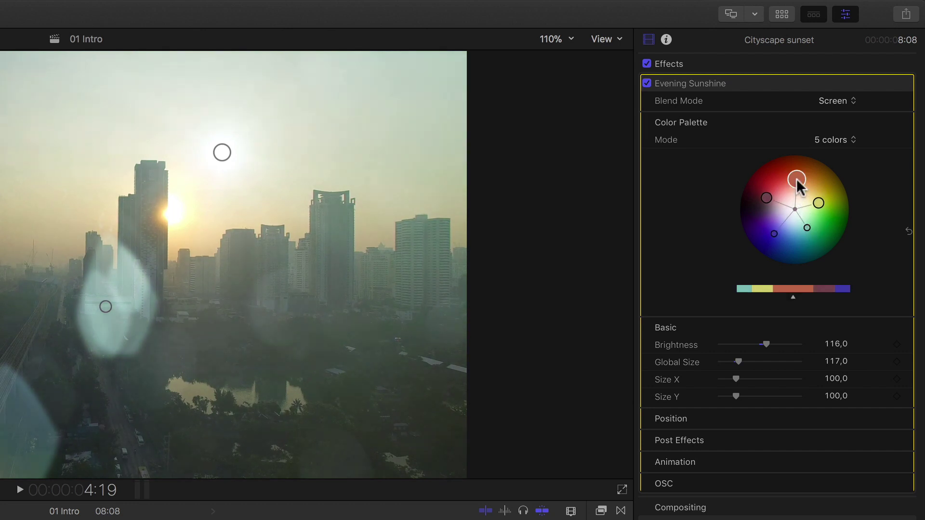
pyautogui.moveTo(800, 181); pyautogui.dragTo(798, 170)
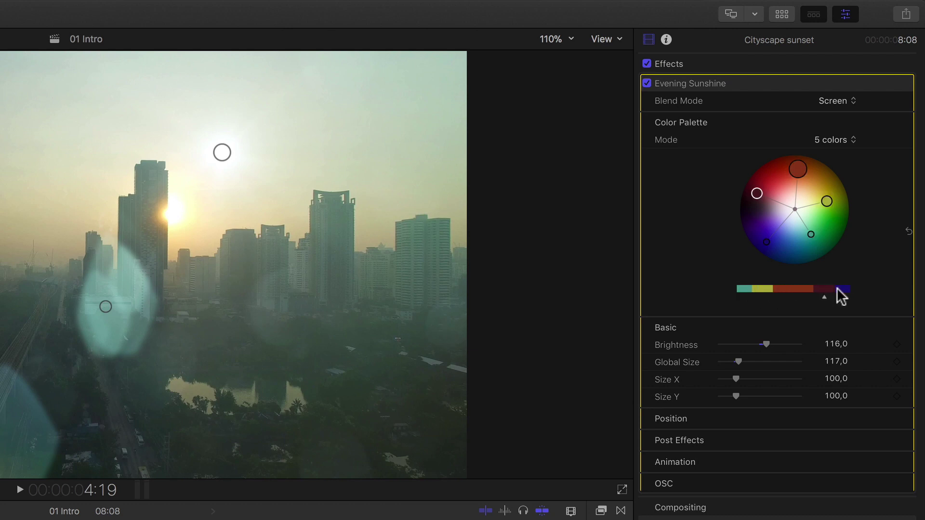
# Switch the palette mode to 3 colors and adjust the wheel for a green, orange-brown and pink combination.
pyautogui.click(846, 140)
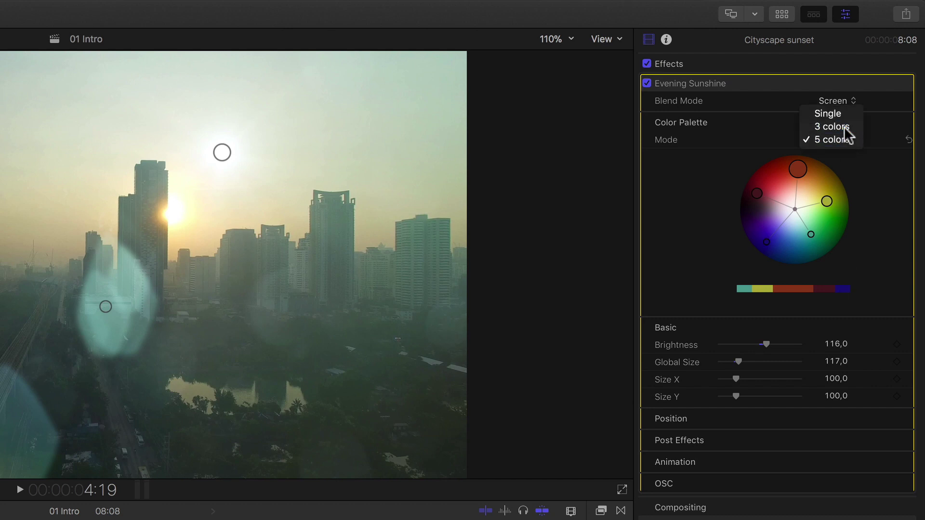
pyautogui.click(836, 127)
pyautogui.moveTo(798, 170)
pyautogui.mouseDown()
pyautogui.moveTo(813, 174)
pyautogui.moveTo(771, 188)
pyautogui.moveTo(815, 214)
pyautogui.mouseUp()
pyautogui.click(766, 185)
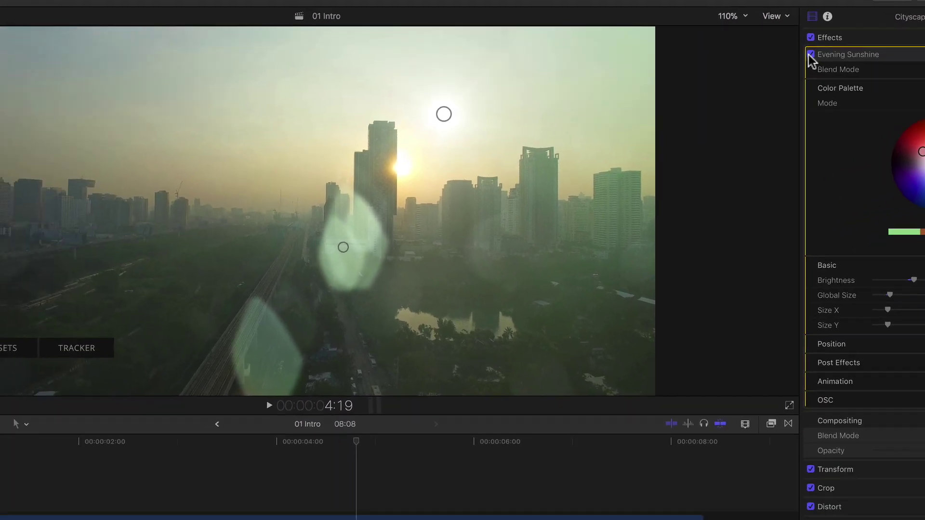
# Preview the clip with Evening Sunshine turned off and add clip markers at 1:09 and 2:12.
pyautogui.click(811, 54)
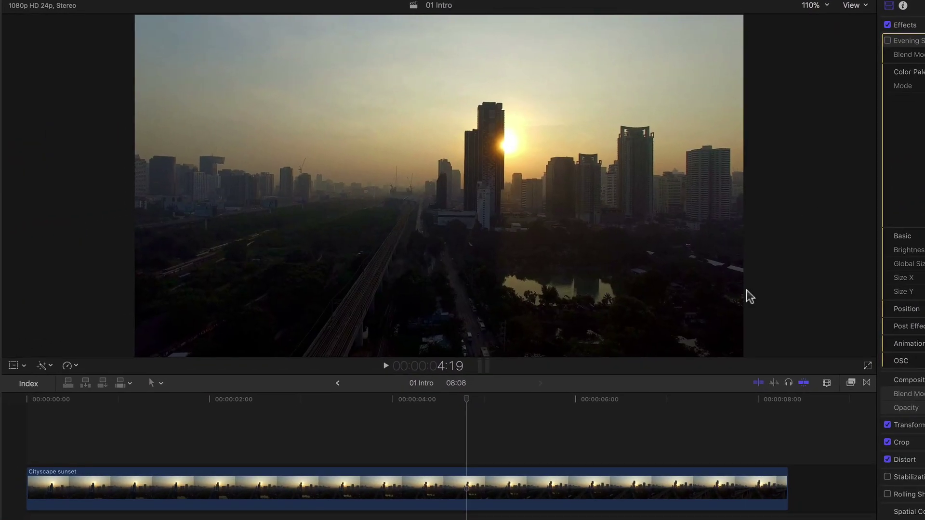
pyautogui.press('space')
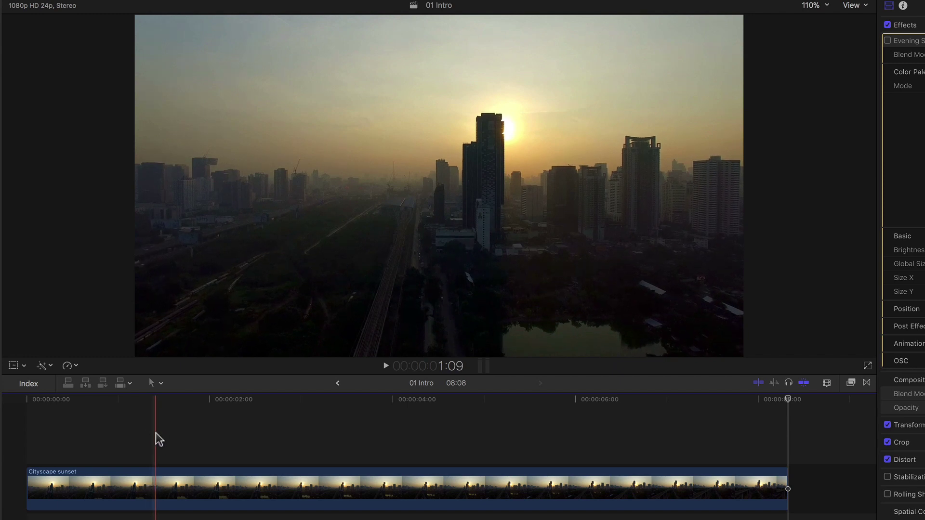
pyautogui.click(155, 432)
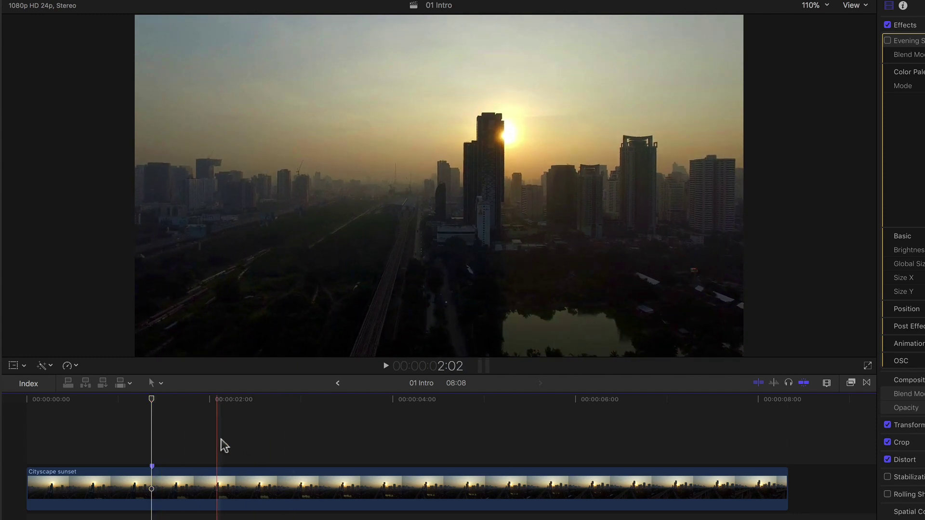
pyautogui.click(257, 448)
pyautogui.press('m')
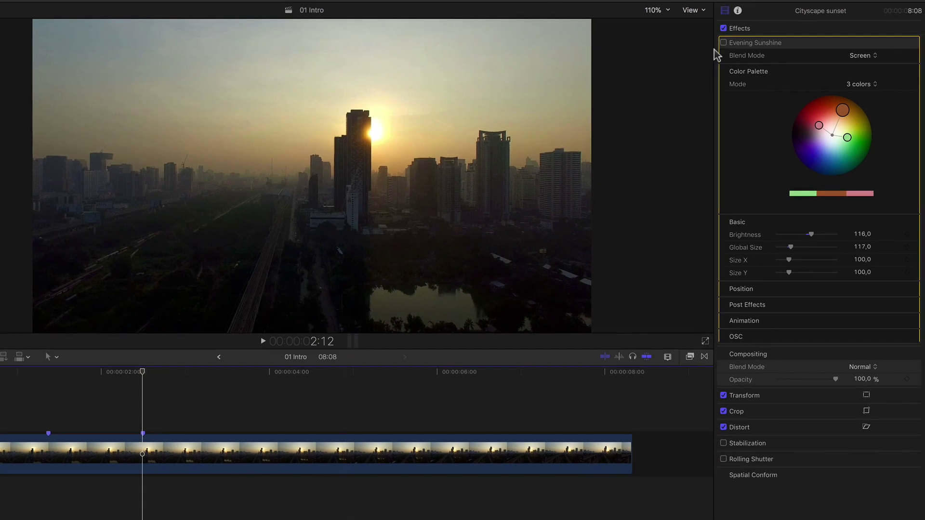
# Turn Evening Sunshine back on and keyframe its Brightness at 100 at the 2:12 marker.
pyautogui.click(820, 42)
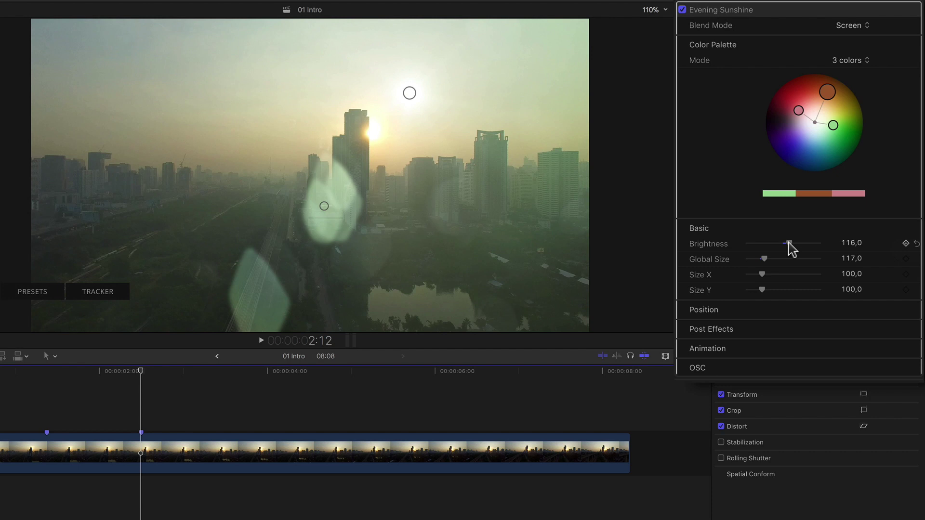
pyautogui.moveTo(789, 242); pyautogui.dragTo(787, 243)
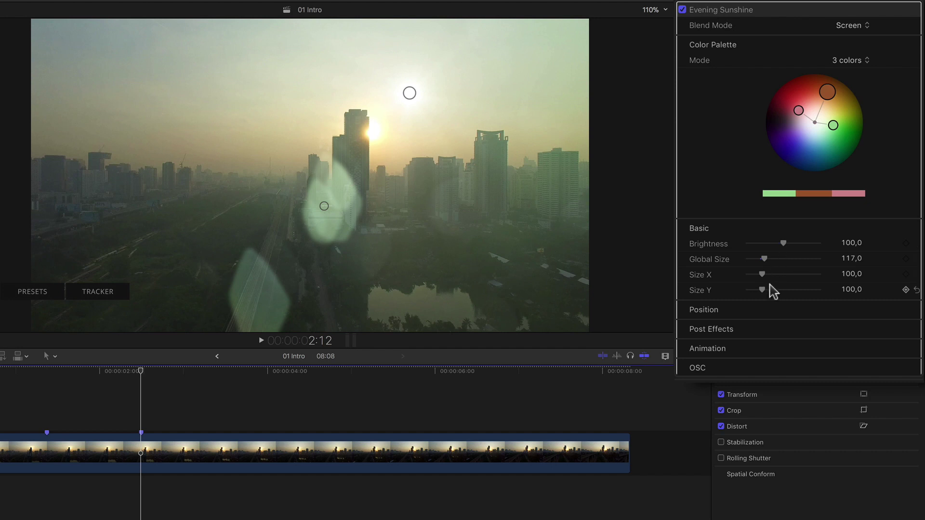
pyautogui.click(905, 244)
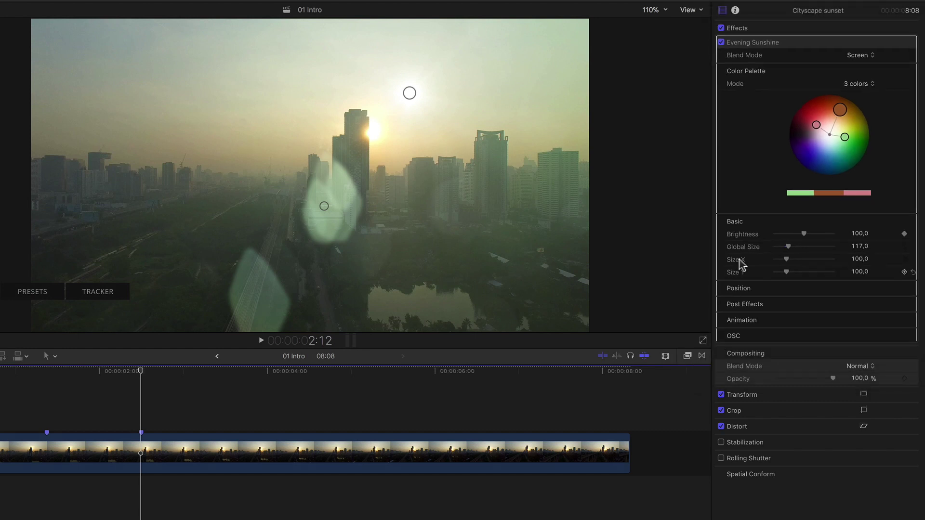
# Move the flare's light source onto the sun and keyframe Light X, Light Y, Center X and Center Y at 2:12.
pyautogui.moveTo(410, 93); pyautogui.dragTo(371, 139)
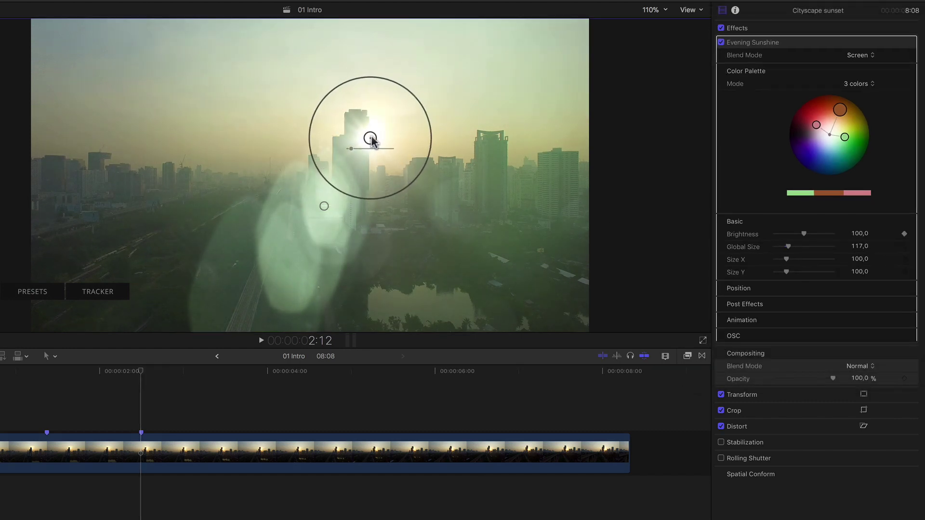
pyautogui.click(899, 300)
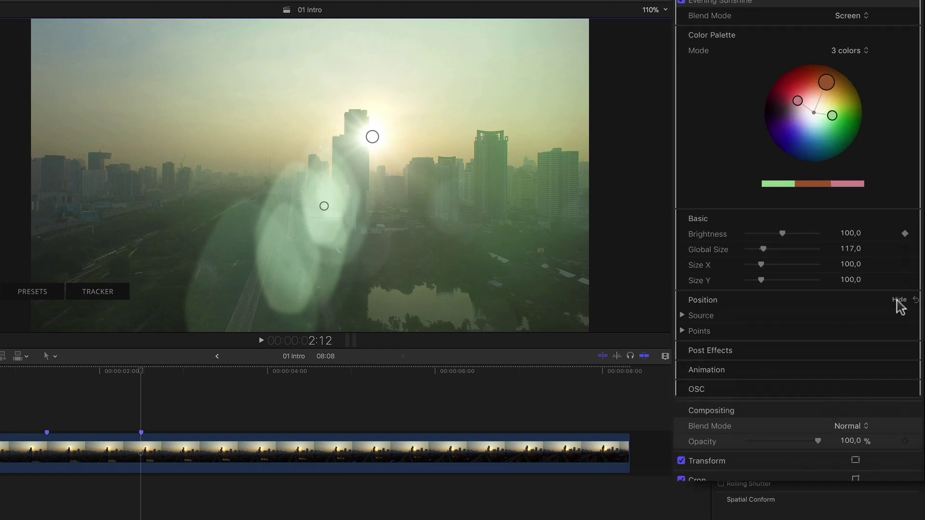
pyautogui.click(683, 316)
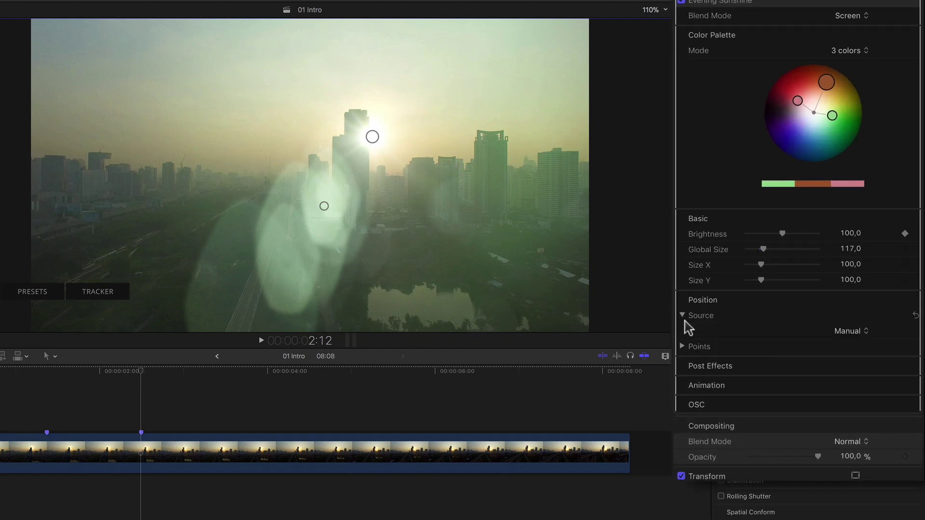
pyautogui.click(684, 348)
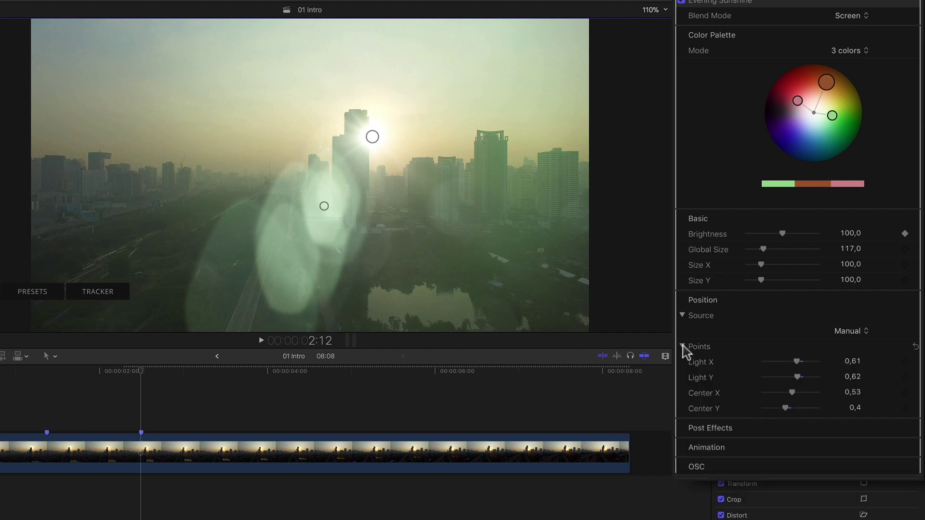
pyautogui.click(905, 361)
pyautogui.click(905, 376)
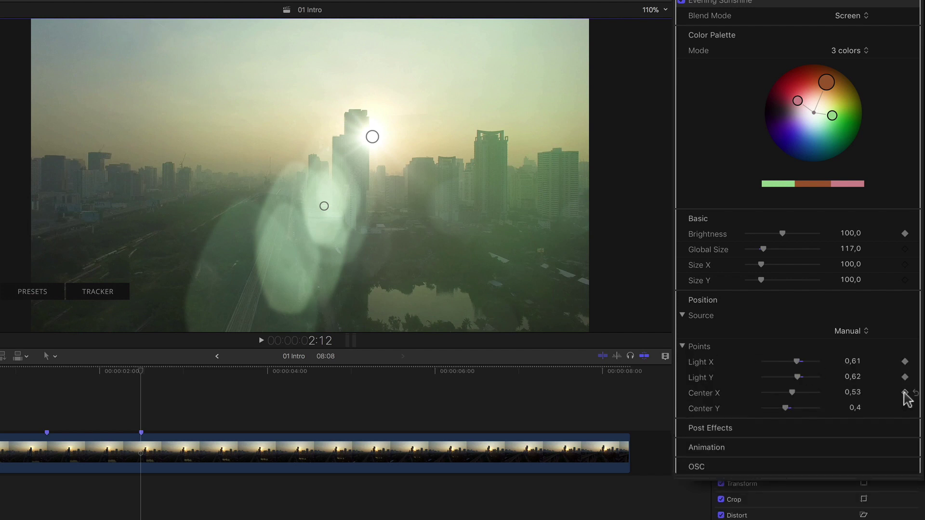
pyautogui.click(905, 393)
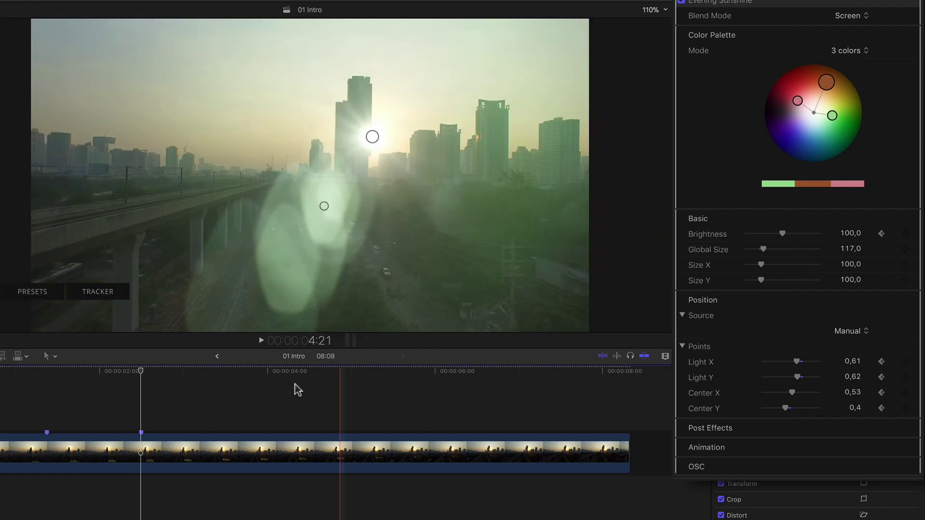
# At the 1:09 marker, lower the flare's brightness to 0 and raise its light source to Light Y 0.66 by the tower's top.
pyautogui.click(47, 391)
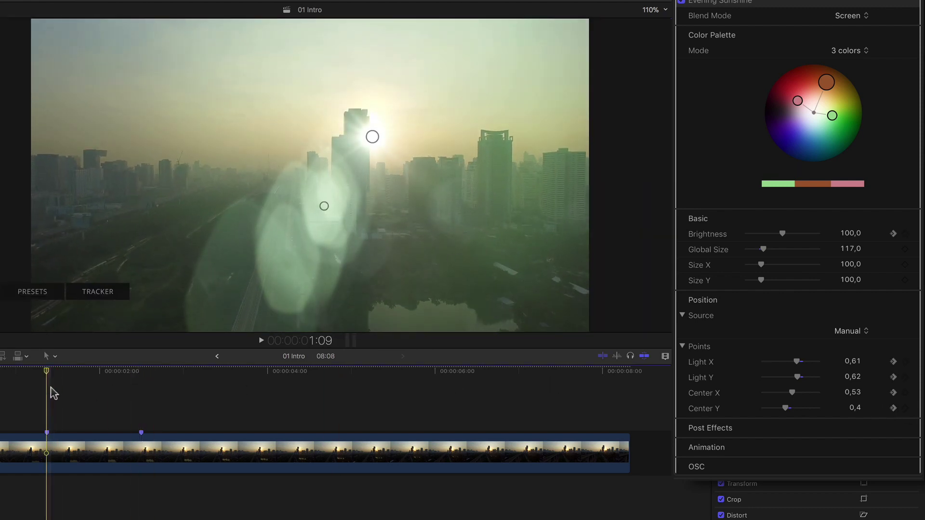
pyautogui.moveTo(385, 160)
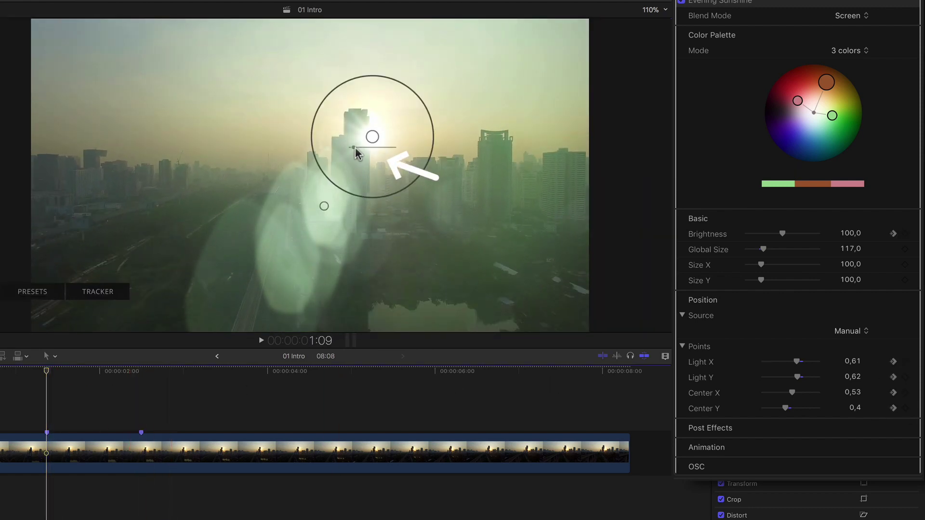
pyautogui.moveTo(357, 154); pyautogui.dragTo(372, 128)
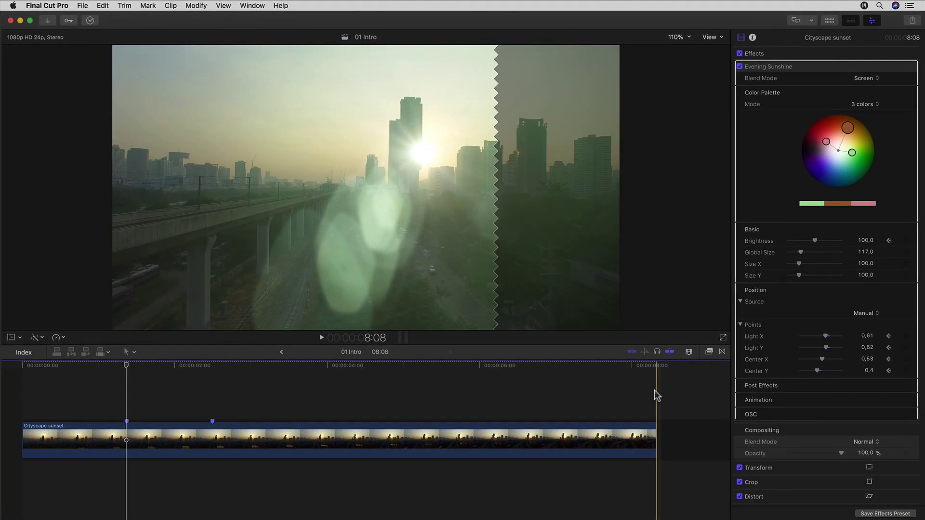
# At 8:07, lower the light source to Light Y 0.6 and move the pivot down and left, and play the animated clip.
pyautogui.click(656, 395)
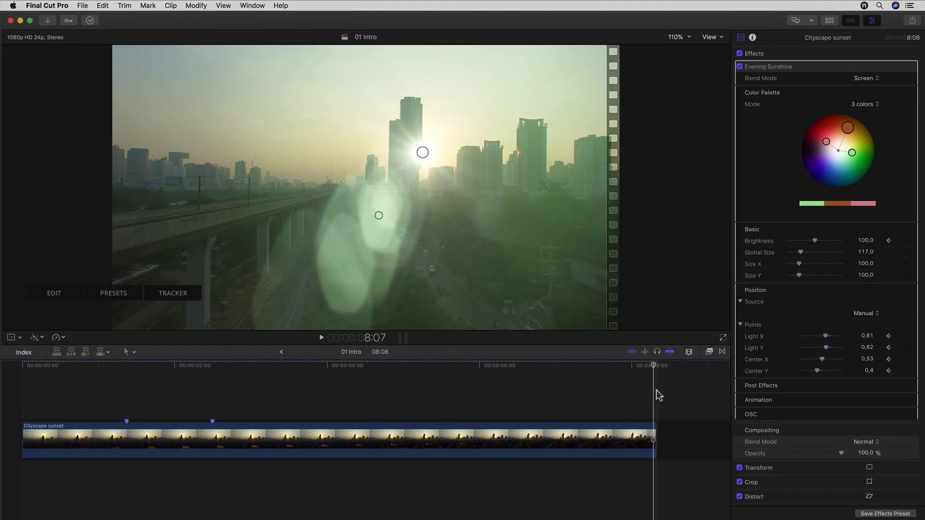
pyautogui.moveTo(420, 158)
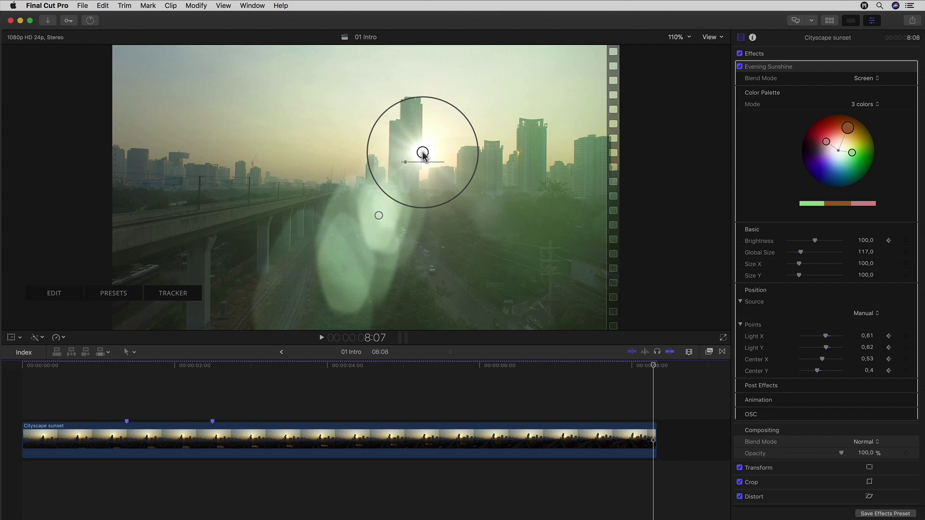
pyautogui.moveTo(423, 153); pyautogui.dragTo(423, 159)
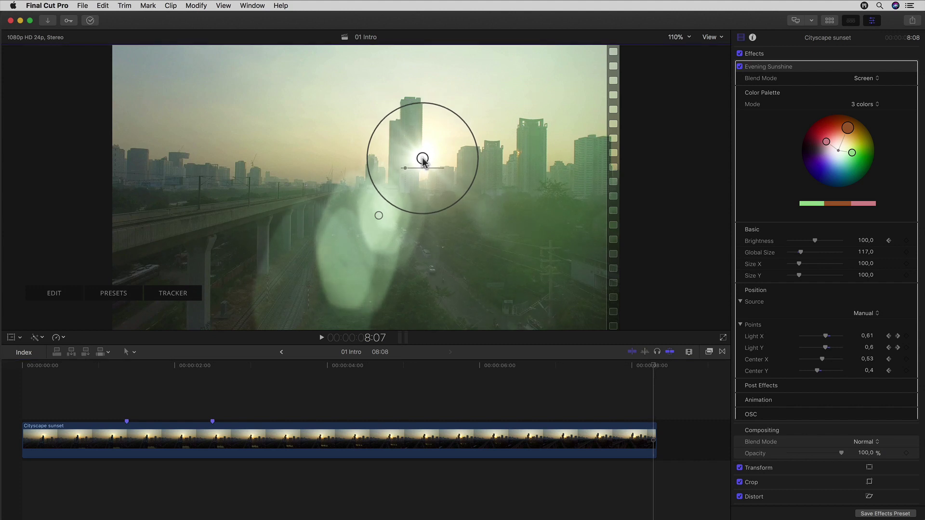
pyautogui.moveTo(380, 217); pyautogui.dragTo(363, 241)
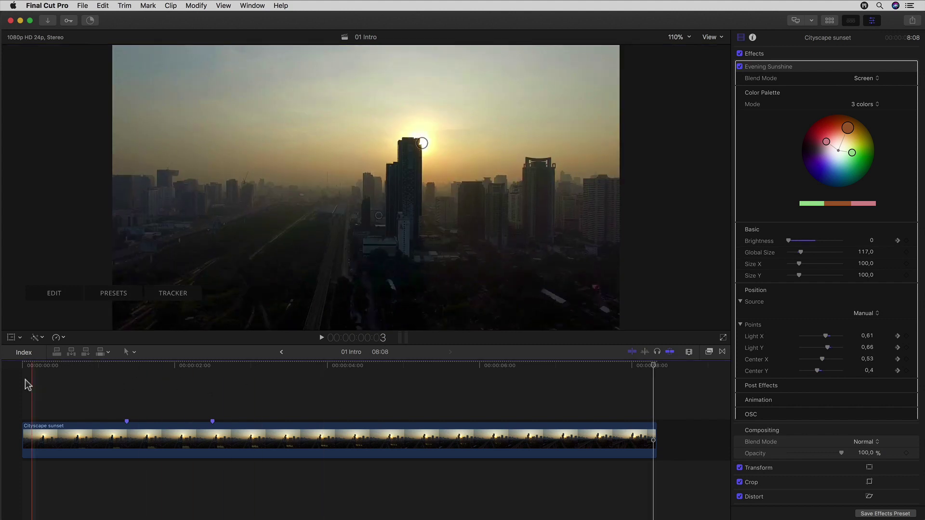
pyautogui.press('space')
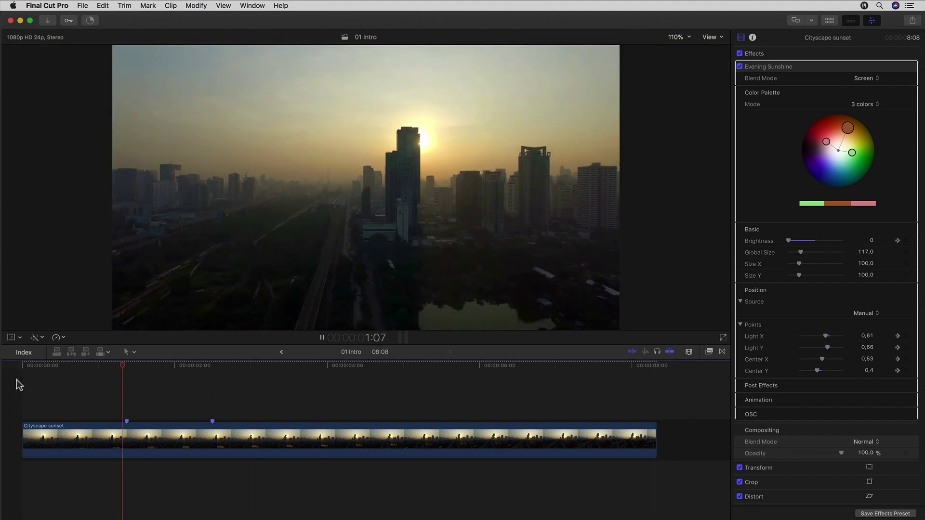